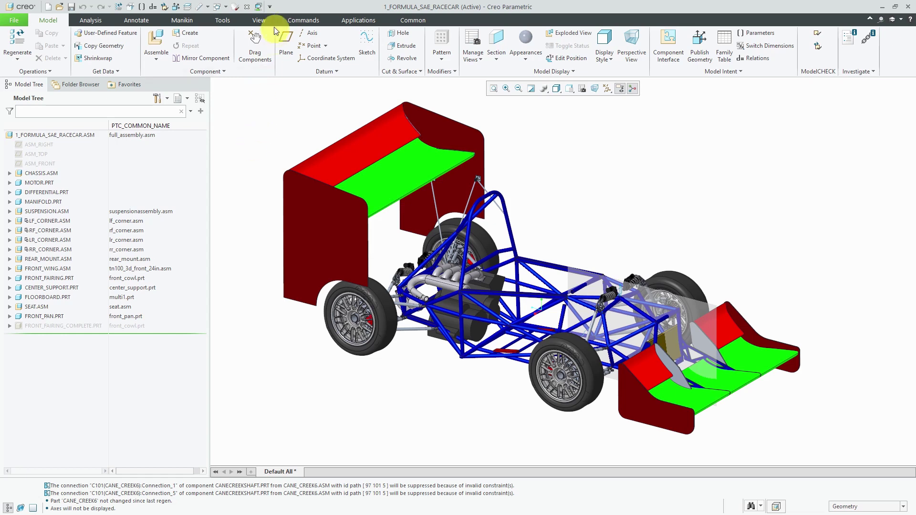
# Open the View tab's appearance gallery and preview swatches such as ptc-painted-red.
pyautogui.click(263, 21)
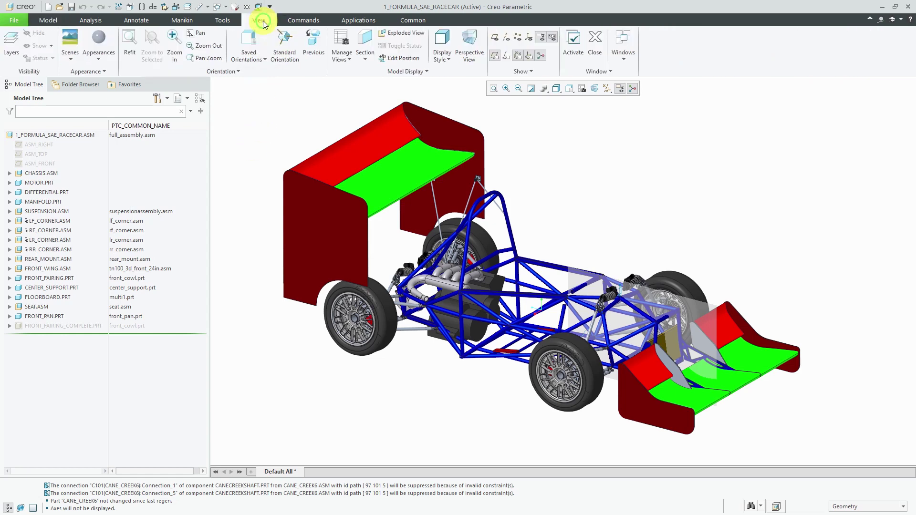
pyautogui.click(102, 61)
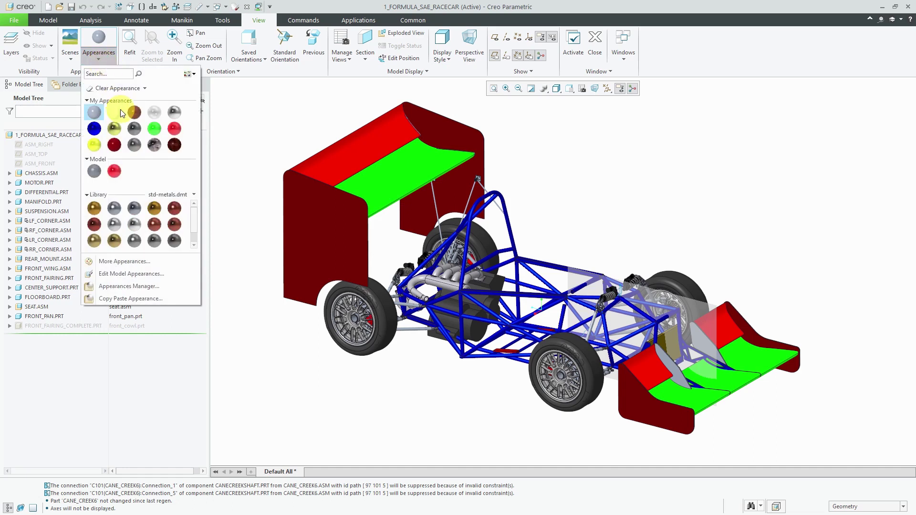
pyautogui.moveTo(183, 127)
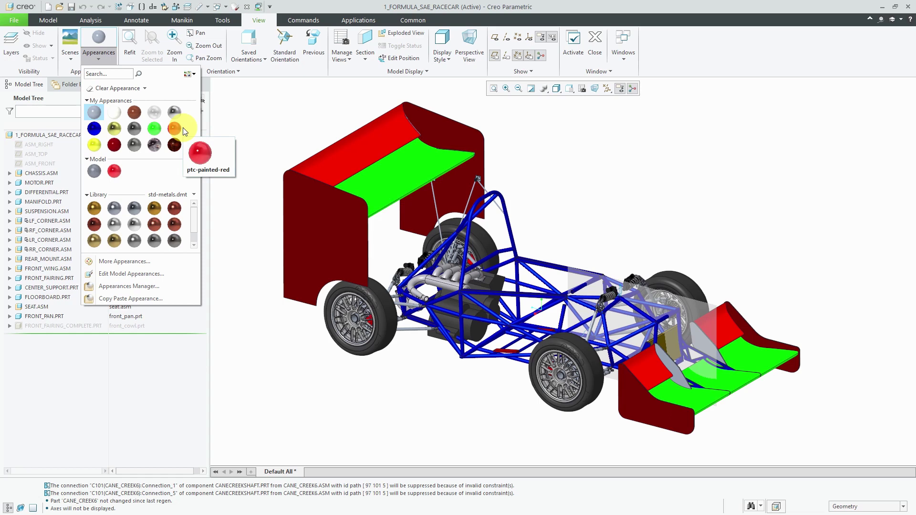
# Open the Appearances Manager and list the library folders beside std-metals.
pyautogui.click(156, 285)
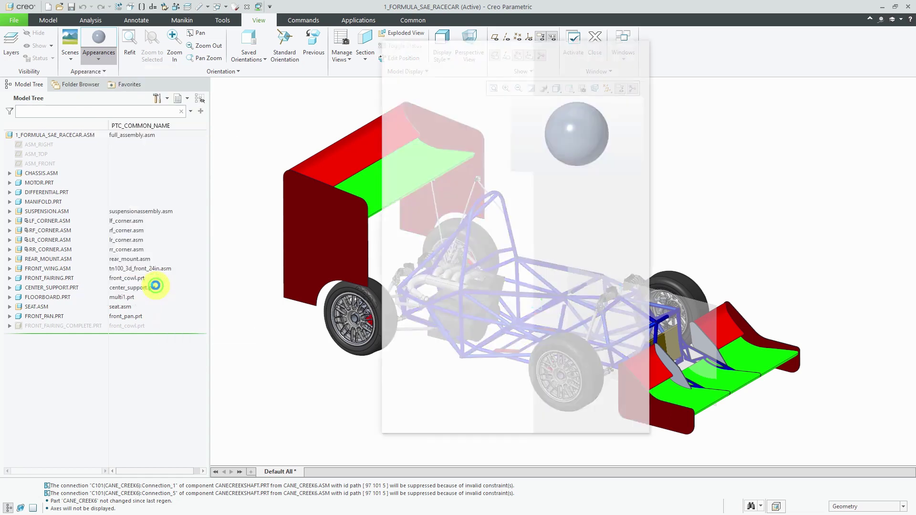
pyautogui.click(494, 186)
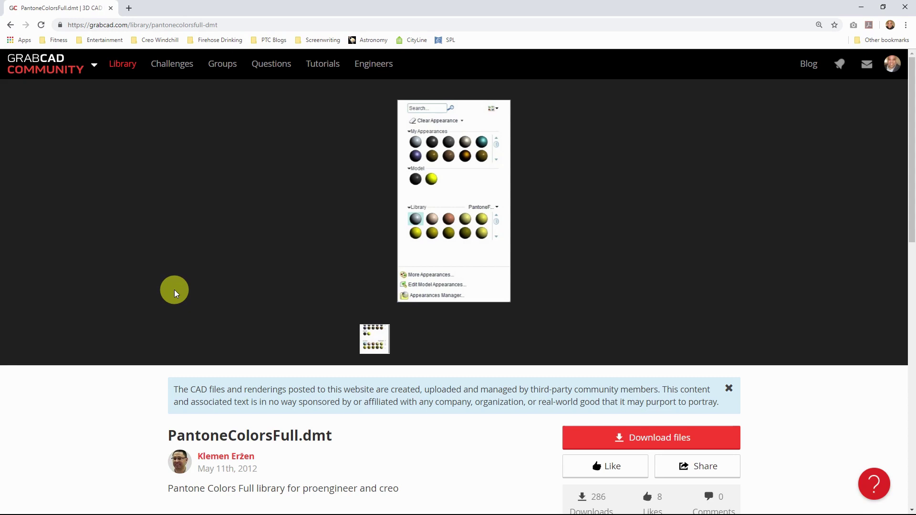
# Scroll the GrabCAD PantoneColorsFull.dmt page down to its file details.
pyautogui.scroll(-4, 143, 293)
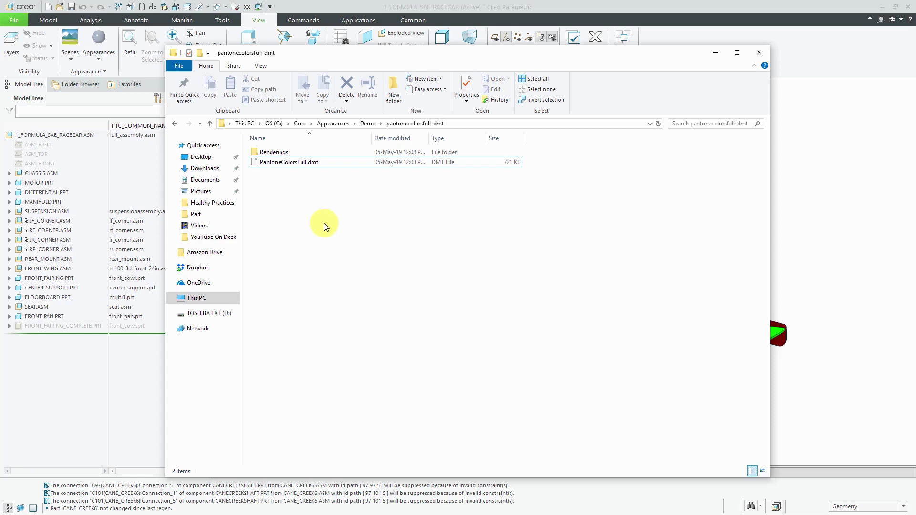
# Minimize the pantonecolorsfull-dmt folder window to return to the racecar assembly.
pyautogui.click(715, 54)
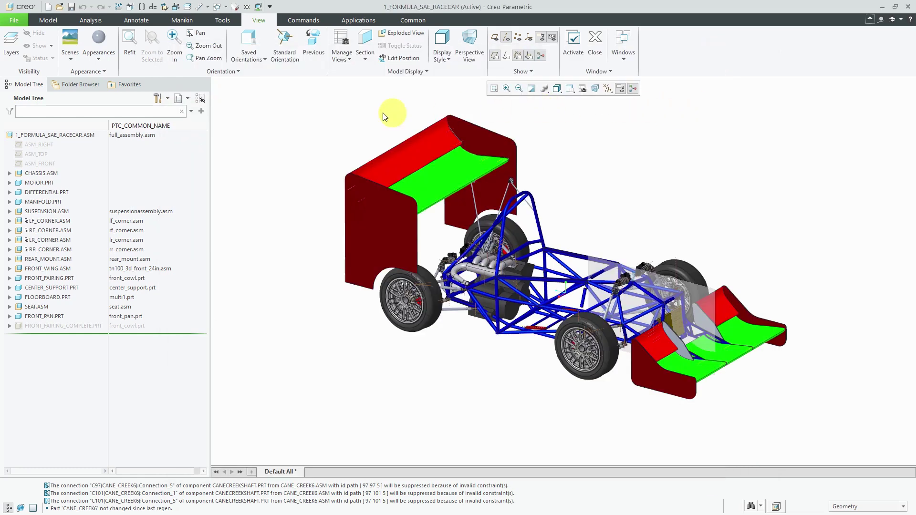
# Reopen the Appearances Manager and show the My Appearances file options.
pyautogui.click(100, 58)
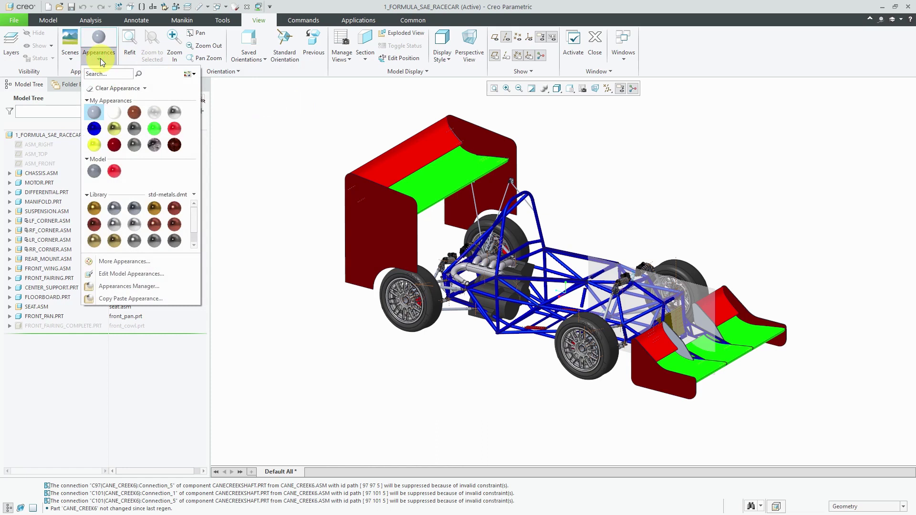
pyautogui.click(132, 288)
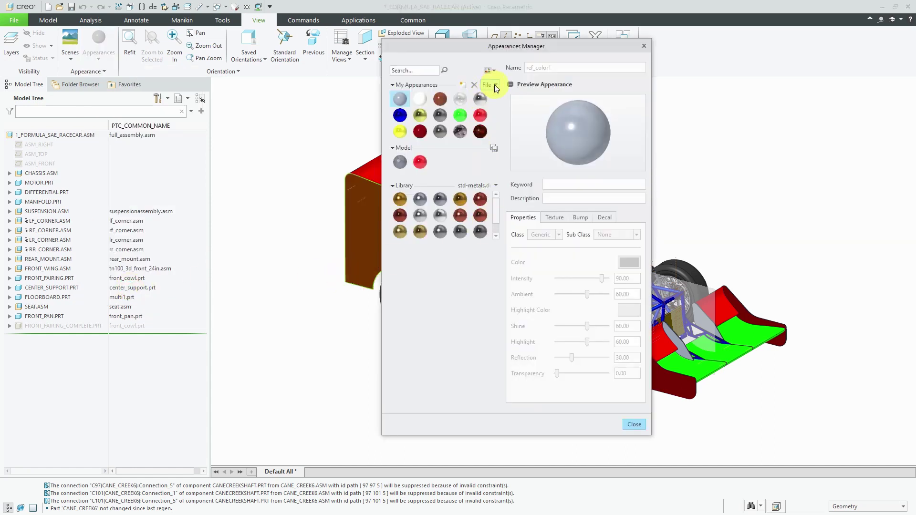
pyautogui.click(496, 85)
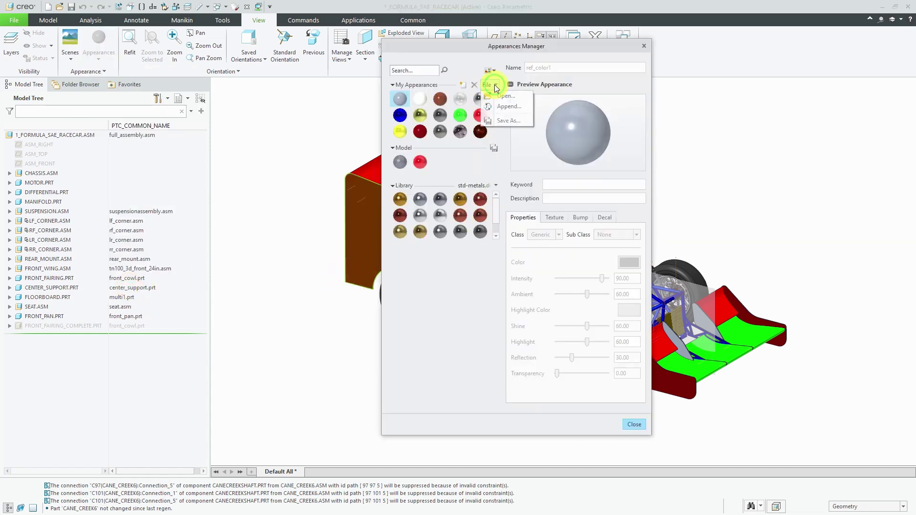
# Start appending to My Appearances, browsing to C:\Creo\Appearances\Demo\pantonecolorsfull-dmt.
pyautogui.click(507, 107)
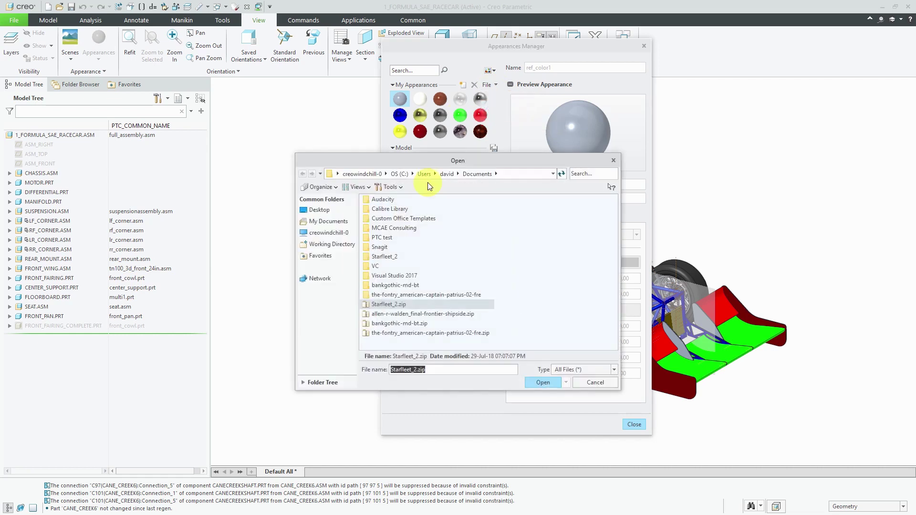
pyautogui.click(399, 173)
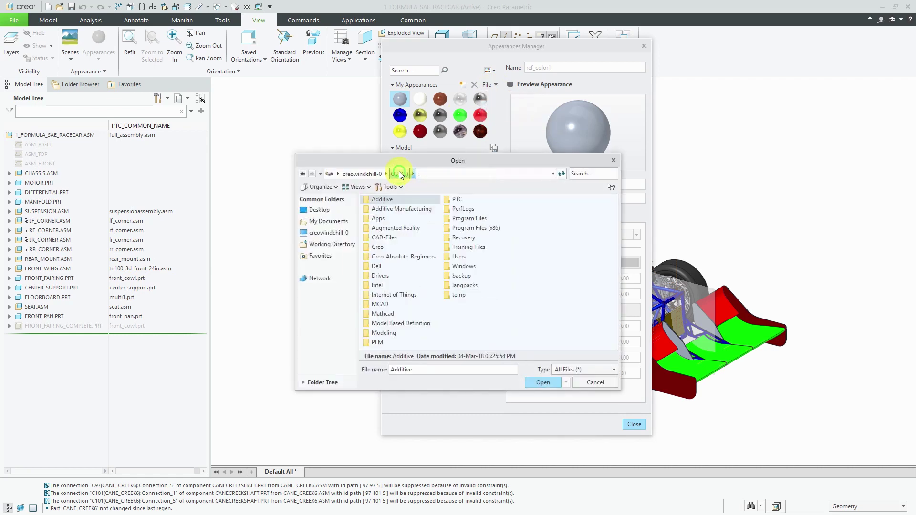
pyautogui.doubleClick(382, 248)
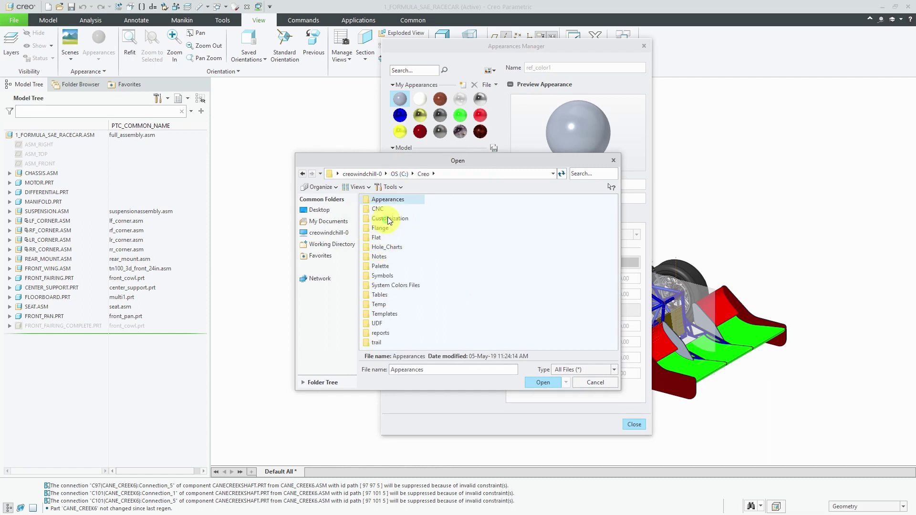
pyautogui.doubleClick(384, 199)
pyautogui.doubleClick(390, 200)
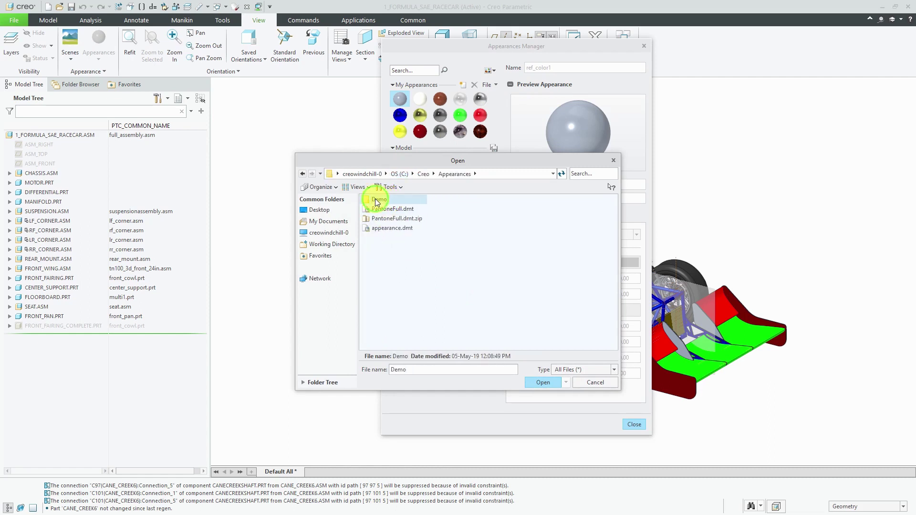
pyautogui.click(403, 201)
pyautogui.doubleClick(403, 201)
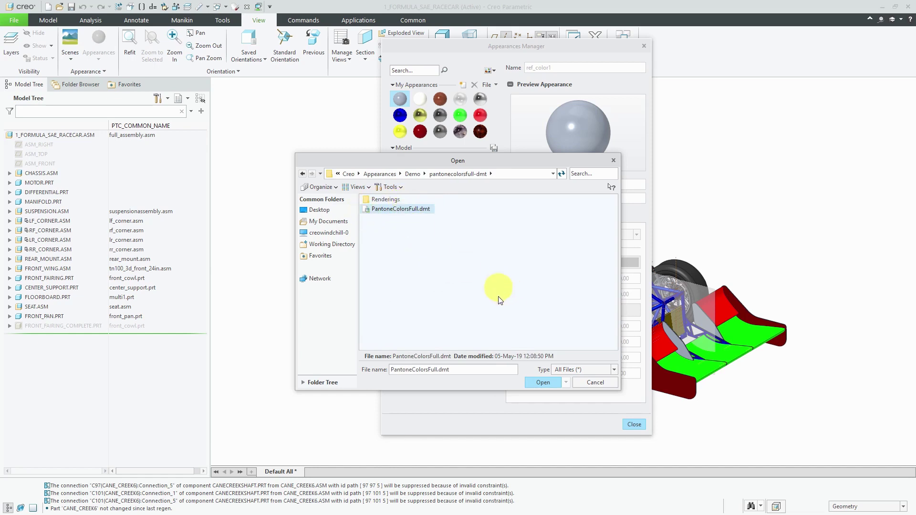
# Append PantoneColorsFull.dmt to My Appearances, overriding all duplicate appearances.
pyautogui.click(544, 384)
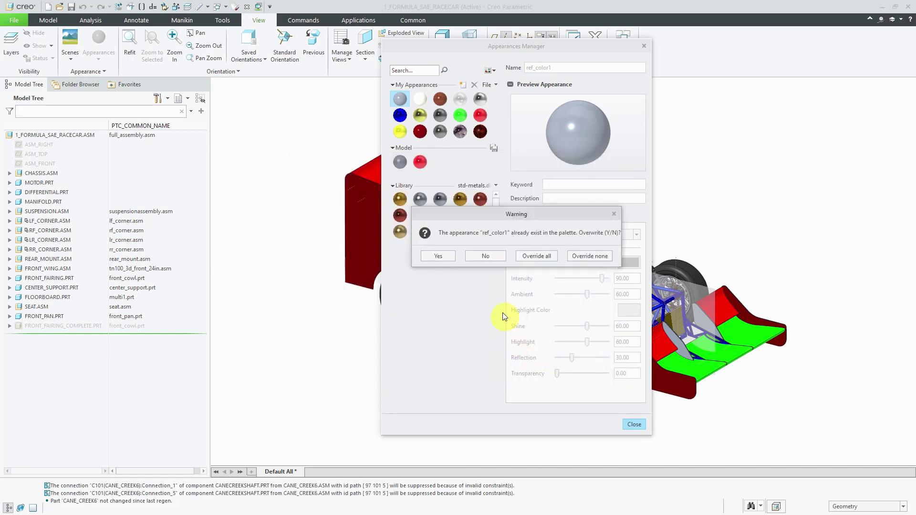
pyautogui.click(538, 256)
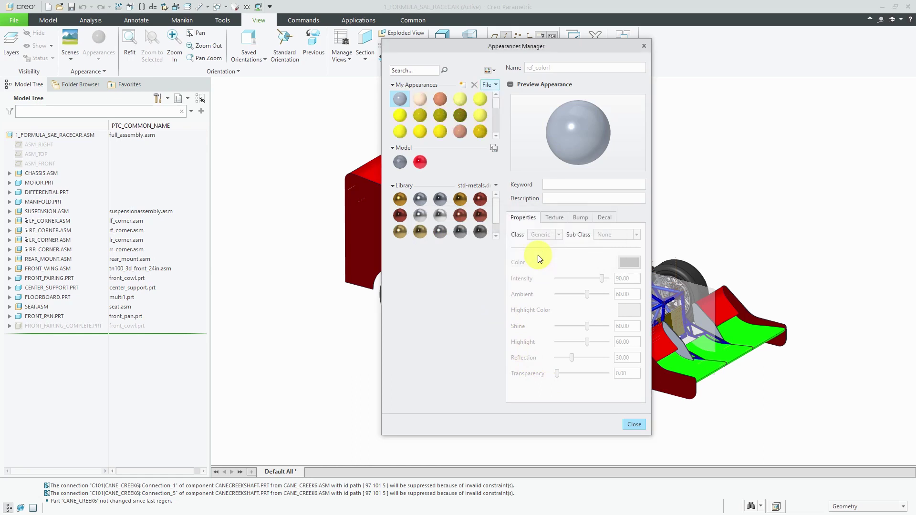
pyautogui.moveTo(496, 105)
pyautogui.mouseDown()
pyautogui.moveTo(497, 131)
pyautogui.moveTo(500, 102)
pyautogui.mouseUp()
# Save My Appearances as appearance.dmt in the Creo\Appearances\Demo folder.
pyautogui.click(495, 84)
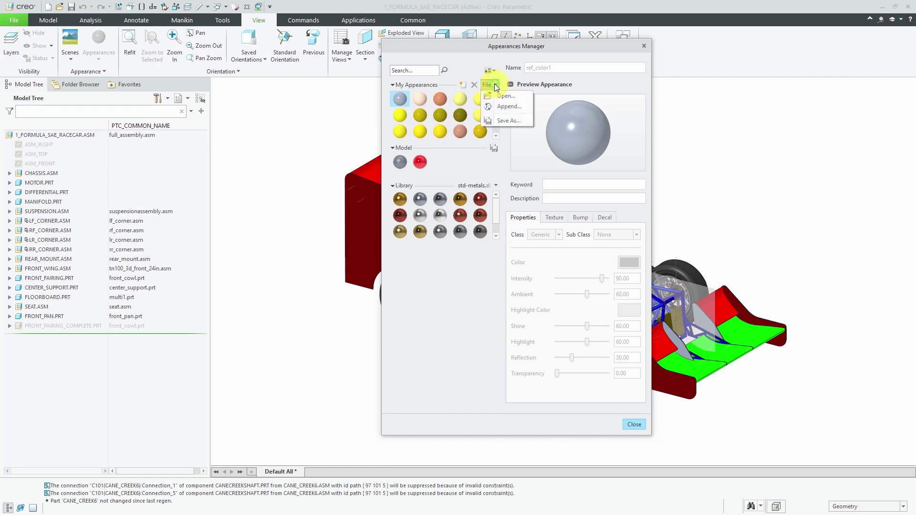
pyautogui.click(507, 123)
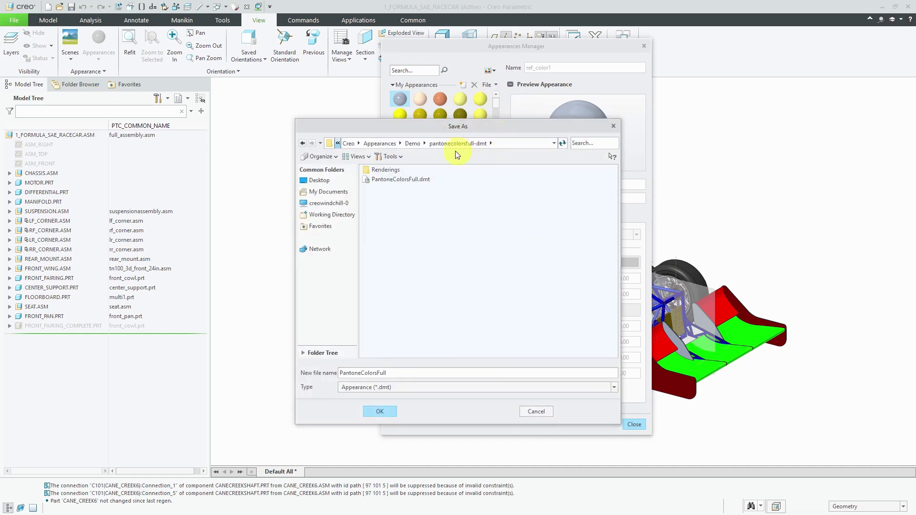
pyautogui.click(411, 144)
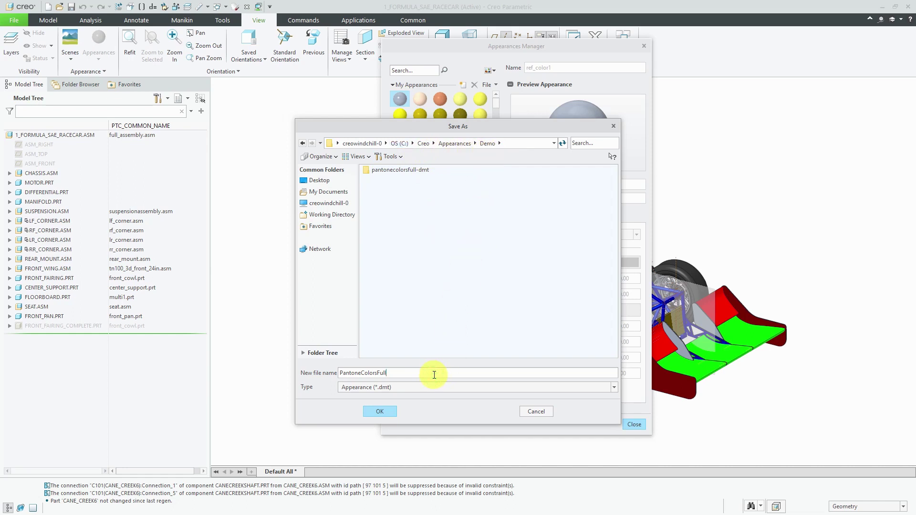
pyautogui.press('BackSpace')
pyautogui.press('BackSpace')
pyautogui.press('BackSpace')
pyautogui.press('BackSpace')
pyautogui.press('BackSpace')
pyautogui.press('BackSpace')
pyautogui.press('BackSpace')
pyautogui.press('BackSpace')
pyautogui.press('BackSpace')
pyautogui.press('BackSpace')
pyautogui.press('BackSpace')
pyautogui.press('BackSpace')
pyautogui.press('BackSpace')
pyautogui.press('BackSpace')
pyautogui.press('BackSpace')
pyautogui.press('BackSpace')
pyautogui.write('appea')
pyautogui.click(388, 412)
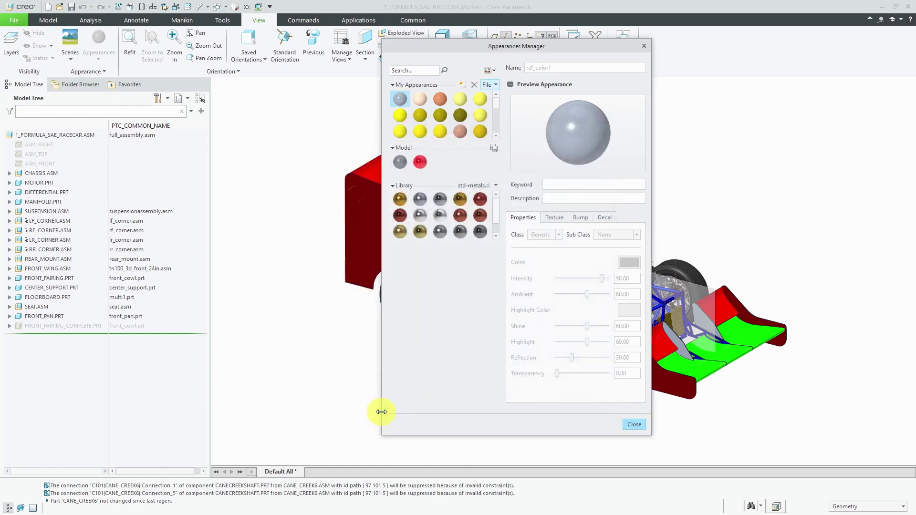
# Close the Appearances Manager and open the Configuration Editor in Creo Options.
pyautogui.click(633, 424)
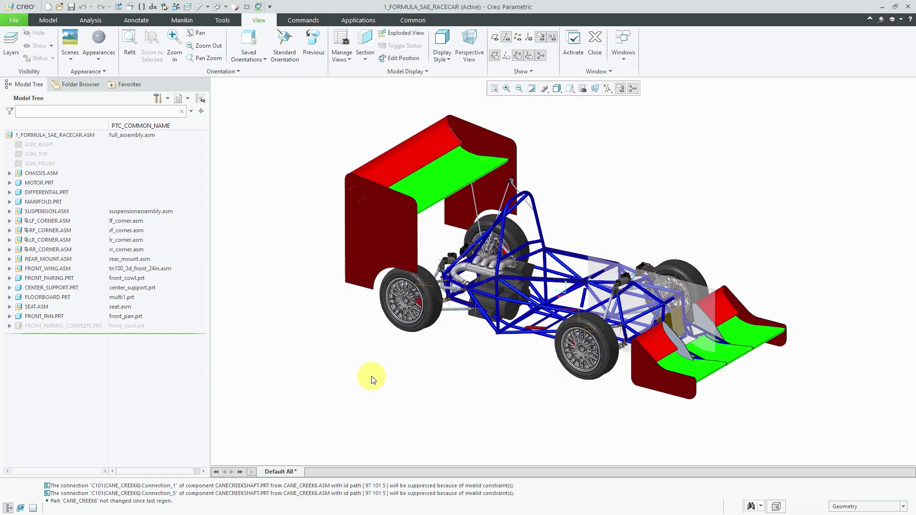
pyautogui.click(21, 24)
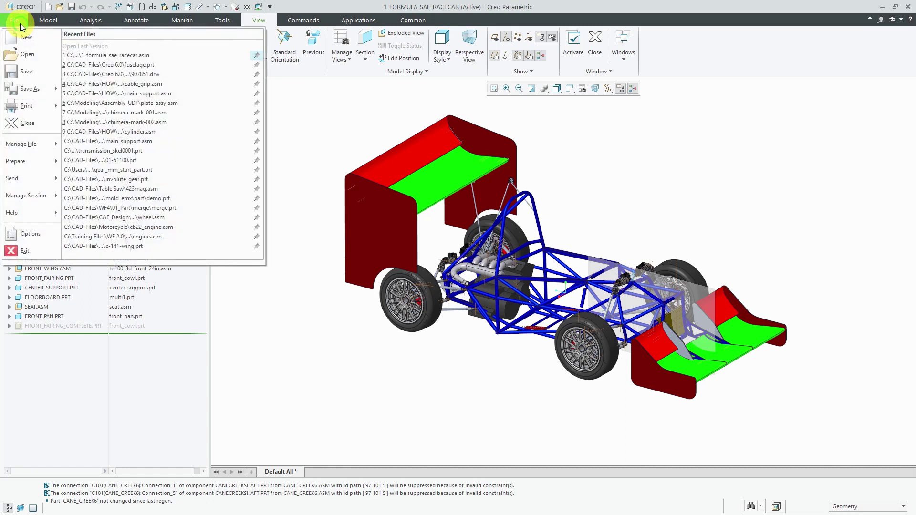
pyautogui.click(27, 234)
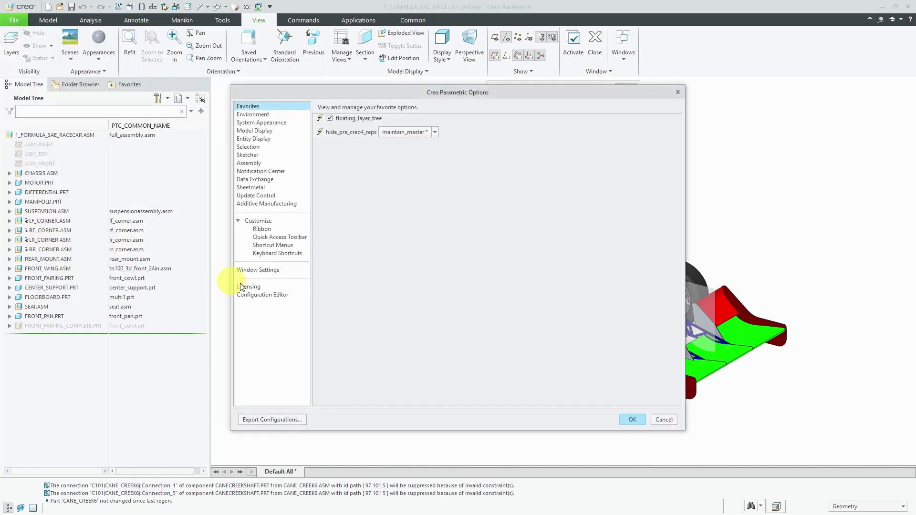
pyautogui.click(260, 295)
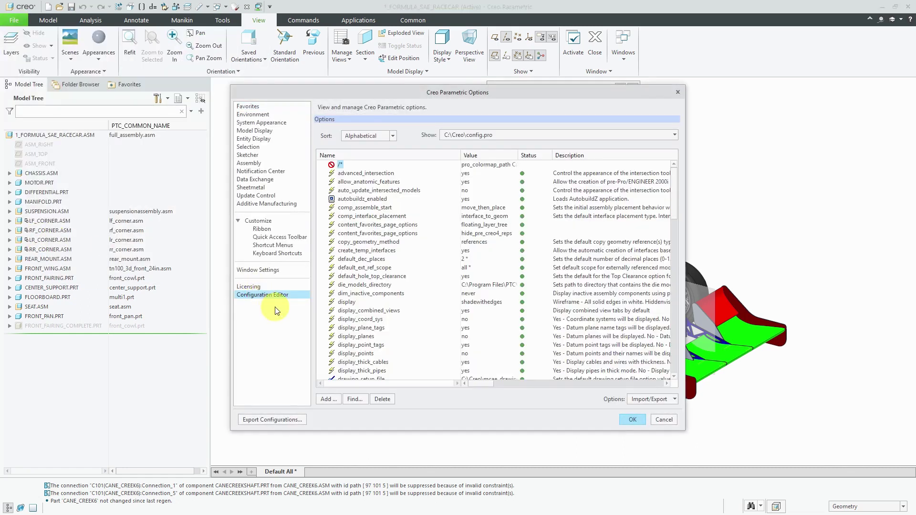
# Add the pro_colormap_path option with value C:\Creo\Appearances\Demo.
pyautogui.click(329, 399)
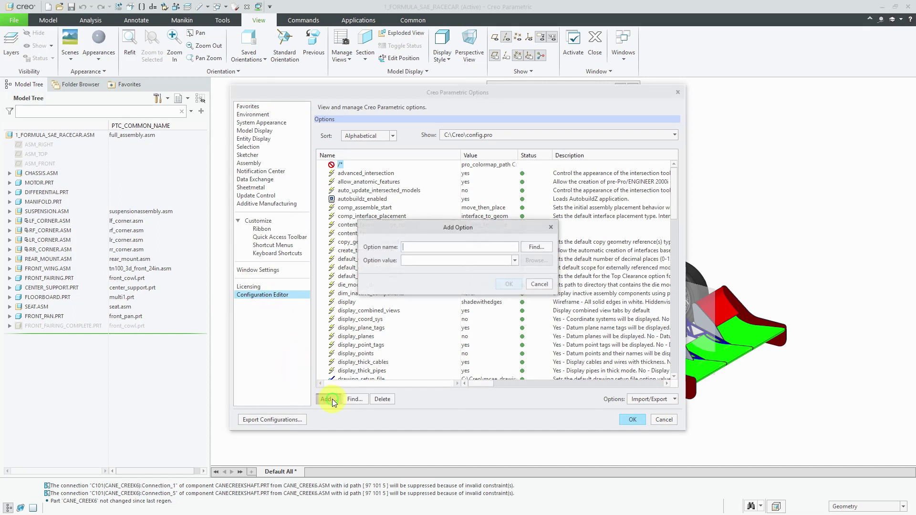
pyautogui.write('pro')
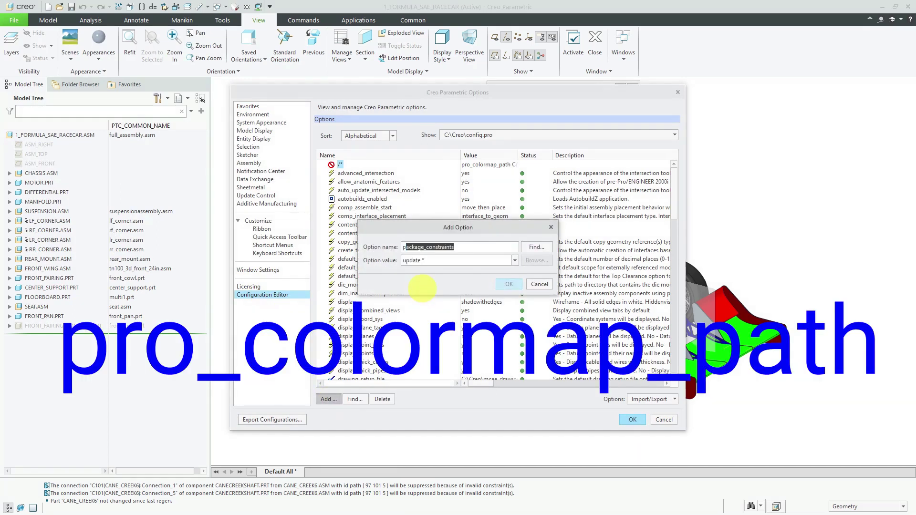
pyautogui.write('_colormap_path')
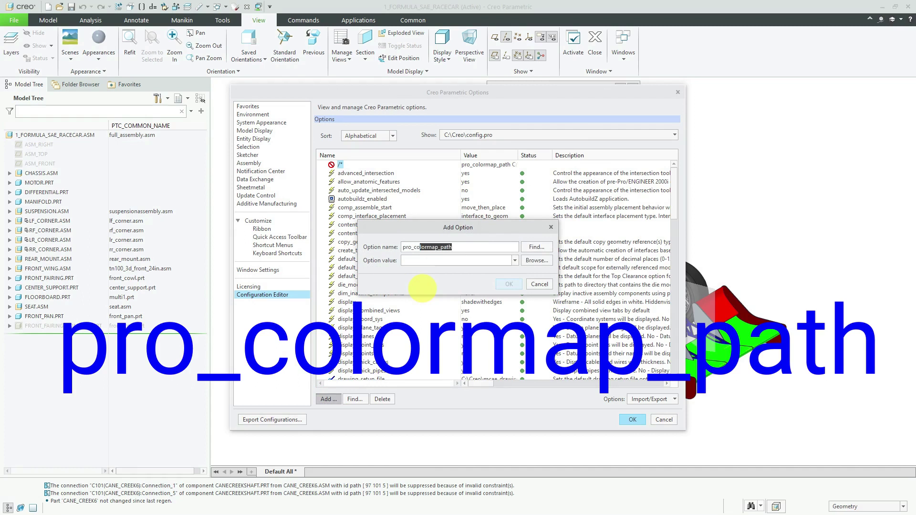
pyautogui.click(537, 261)
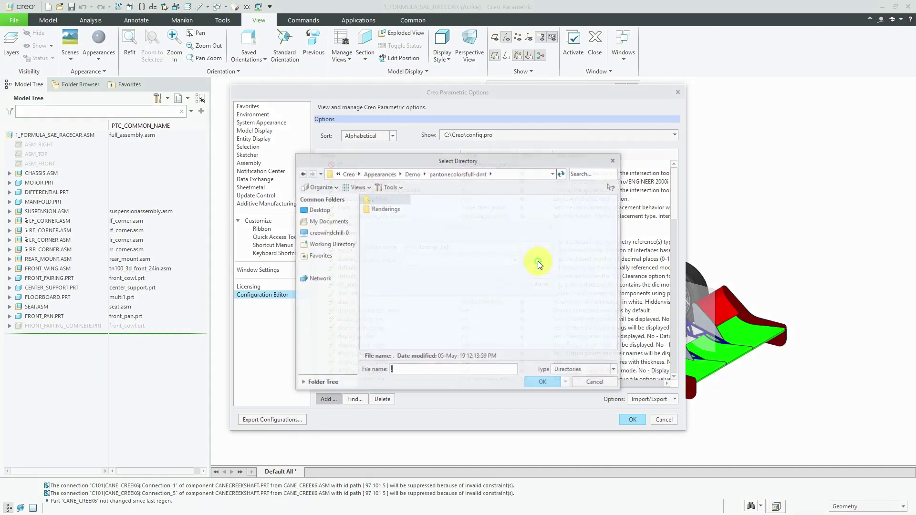
pyautogui.click(412, 174)
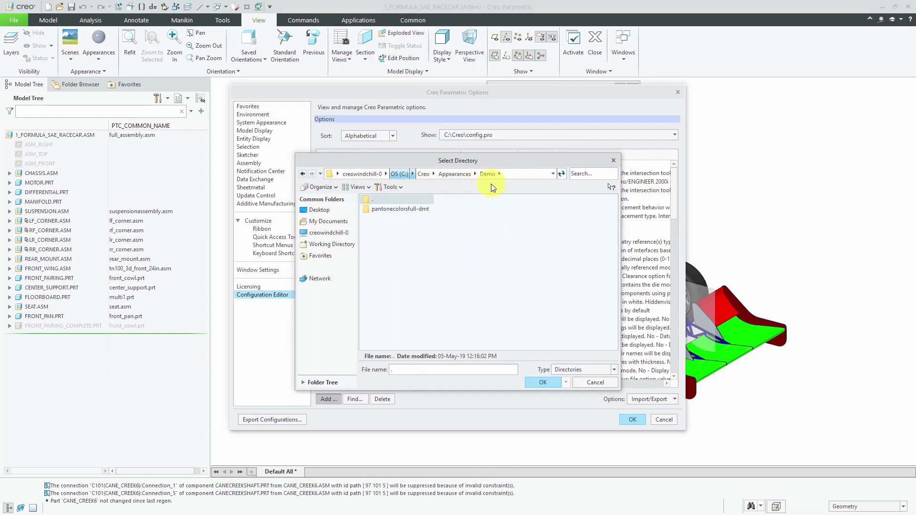
pyautogui.click(540, 381)
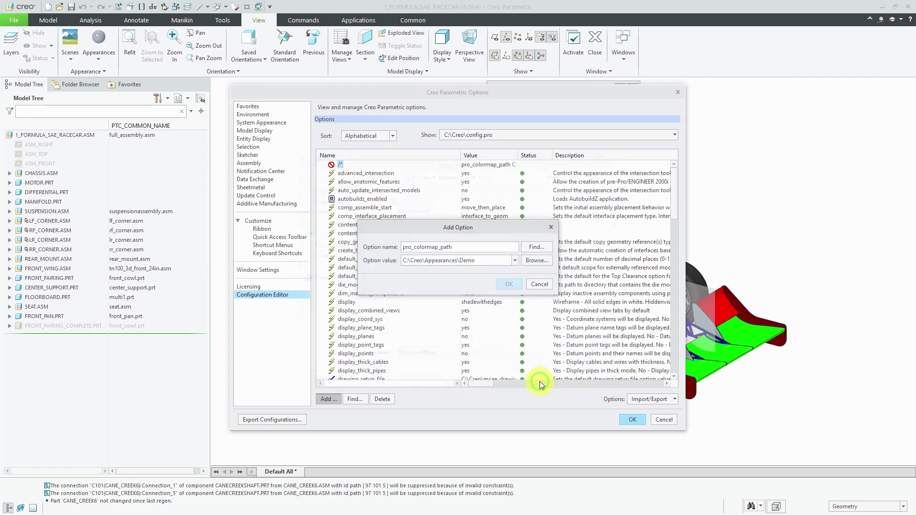
pyautogui.click(508, 285)
# Export the options to config.pro and close Options to apply the settings.
pyautogui.click(657, 400)
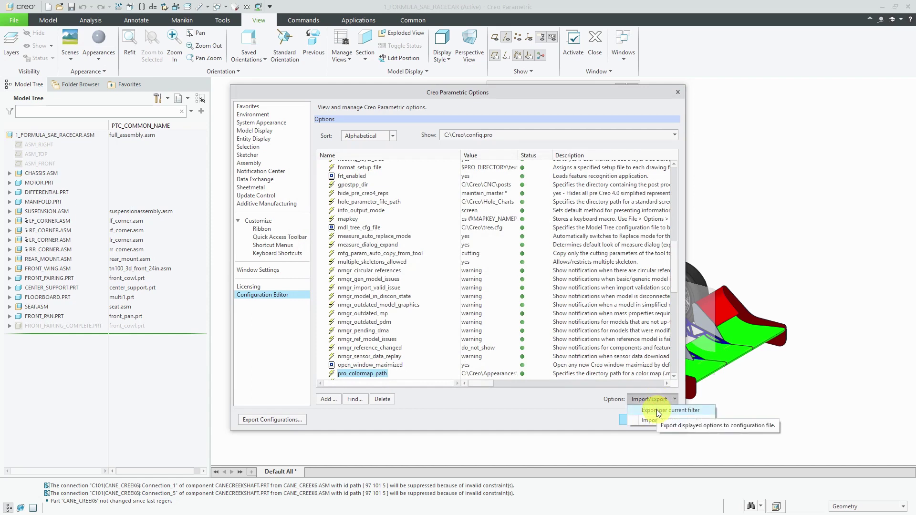
pyautogui.click(656, 409)
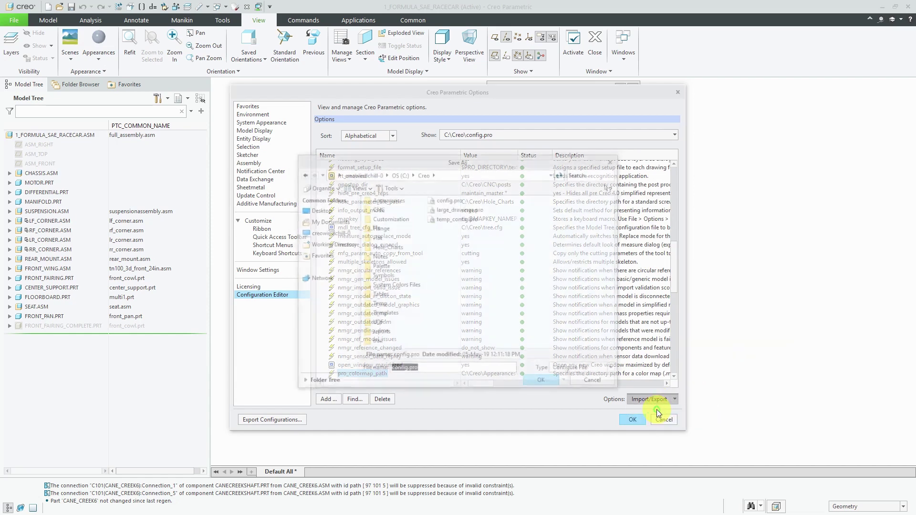
pyautogui.click(543, 382)
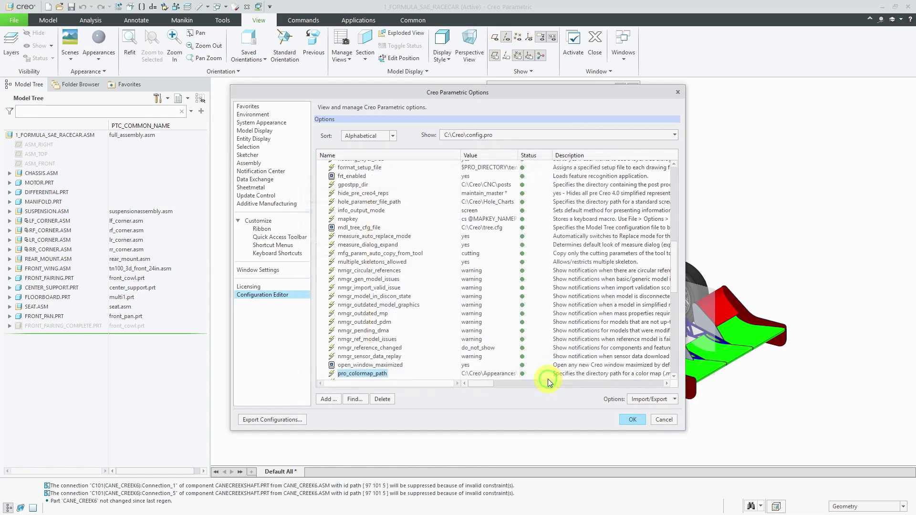
pyautogui.click(631, 419)
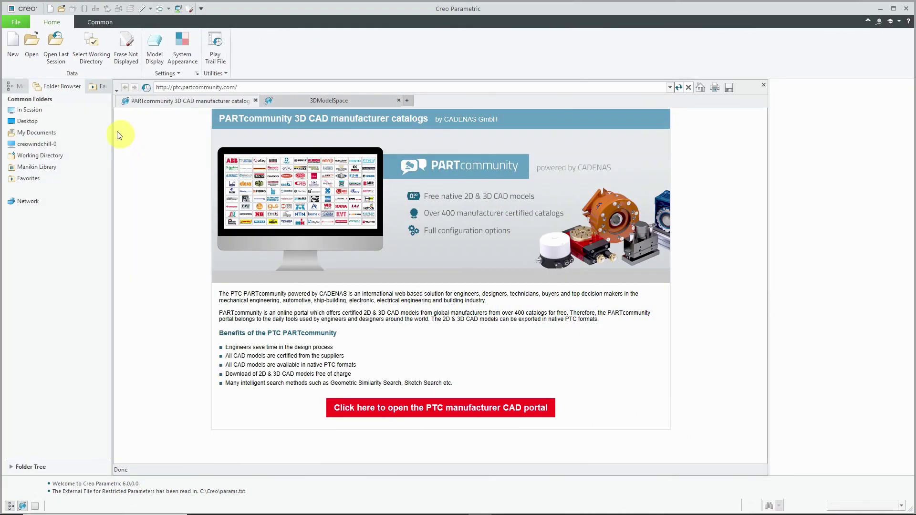
# Reopen 1_formula_sae_racecar.asm from Recent Files and dismiss the Conflicting Settings warning.
pyautogui.click(16, 22)
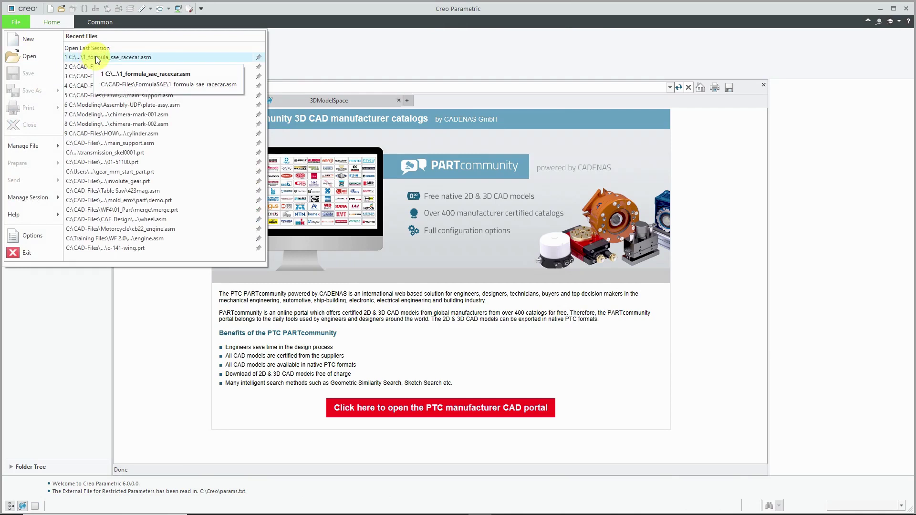
pyautogui.click(97, 58)
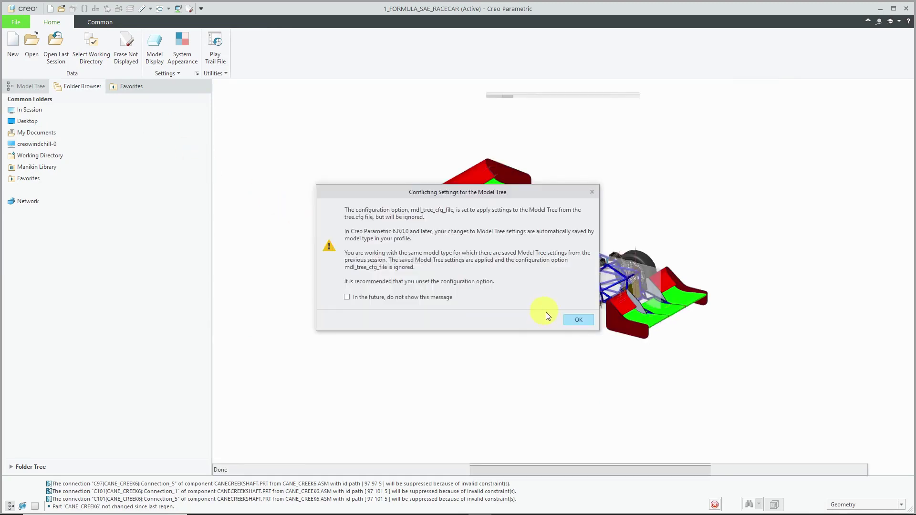
pyautogui.click(579, 320)
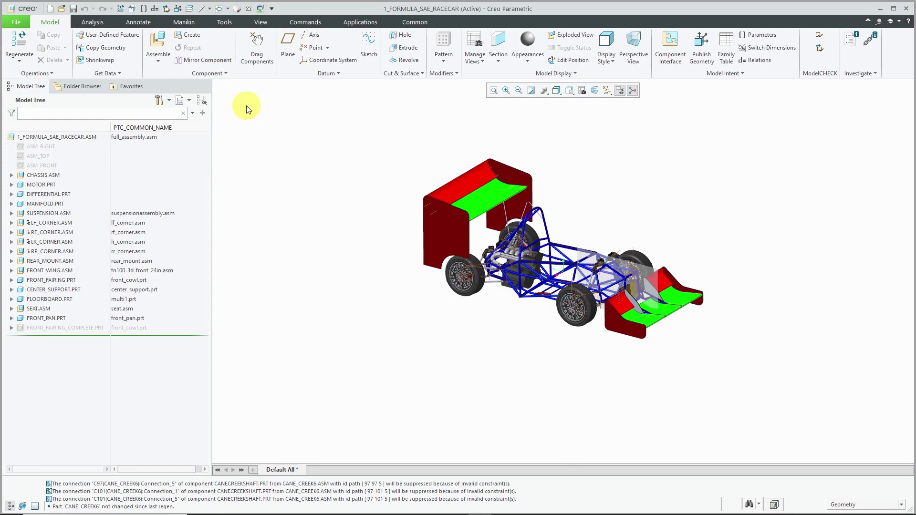
# Scroll the View tab's Appearances gallery to confirm My Appearances holds the Pantone swatches.
pyautogui.click(262, 24)
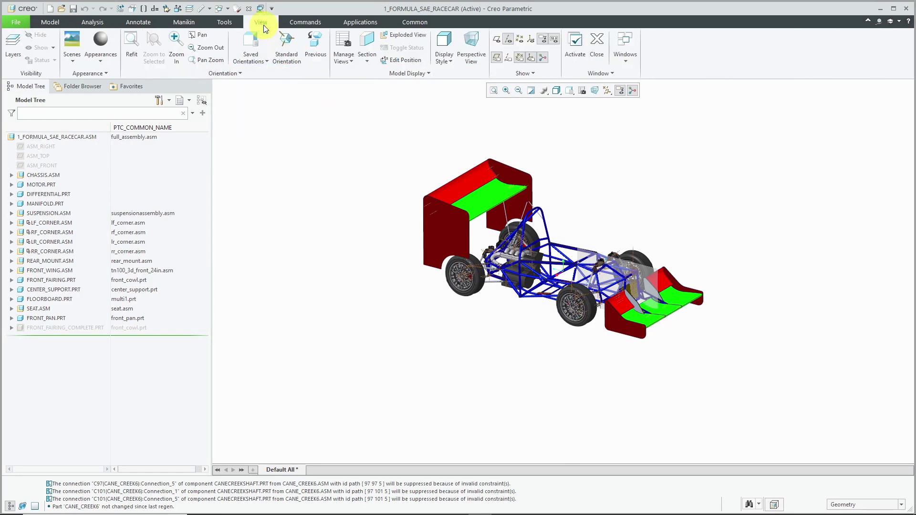
pyautogui.click(111, 62)
pyautogui.moveTo(198, 118)
pyautogui.mouseDown()
pyautogui.moveTo(196, 148)
pyautogui.moveTo(198, 122)
pyautogui.mouseUp()
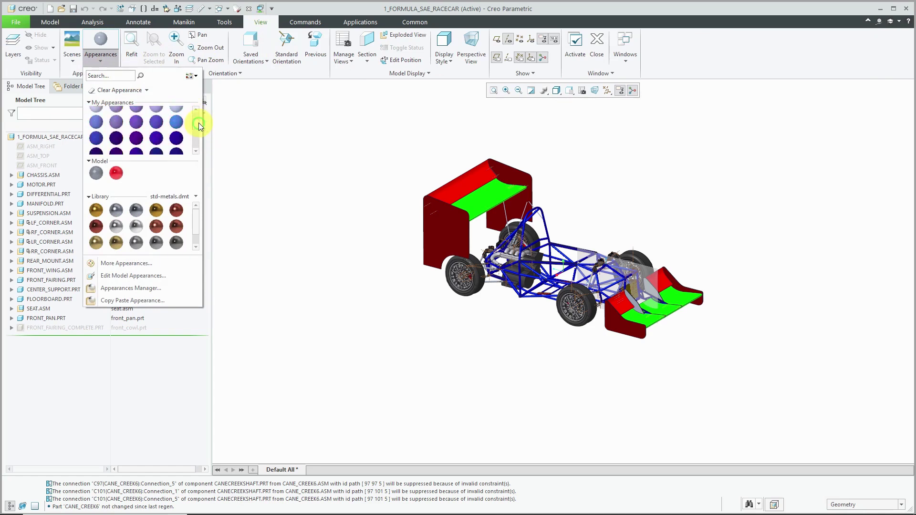
pyautogui.scroll(2, 173, 139)
pyautogui.scroll(5, 172, 138)
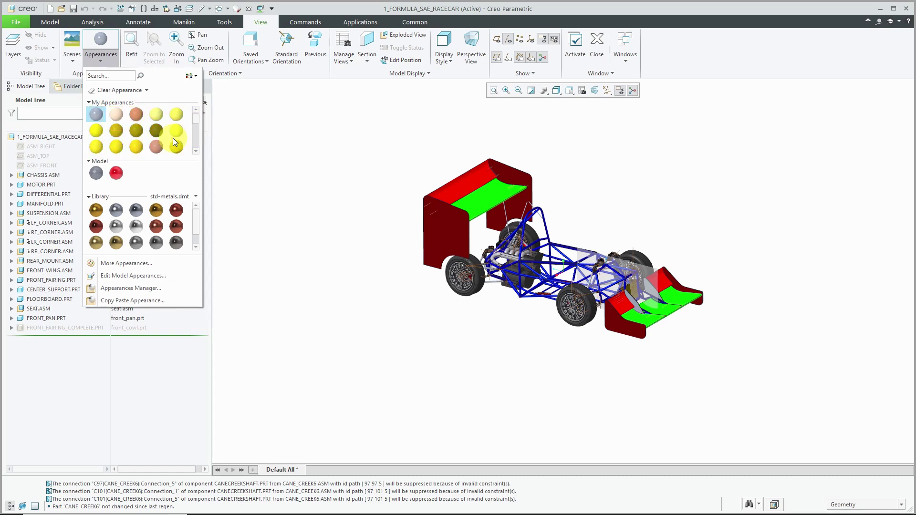
pyautogui.scroll(-3, 179, 133)
pyautogui.scroll(-4, 179, 134)
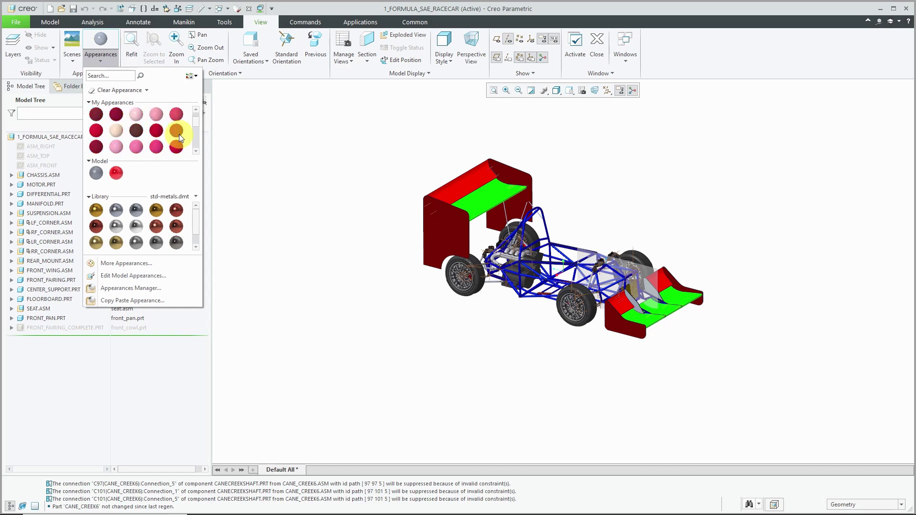
pyautogui.scroll(-3, 179, 134)
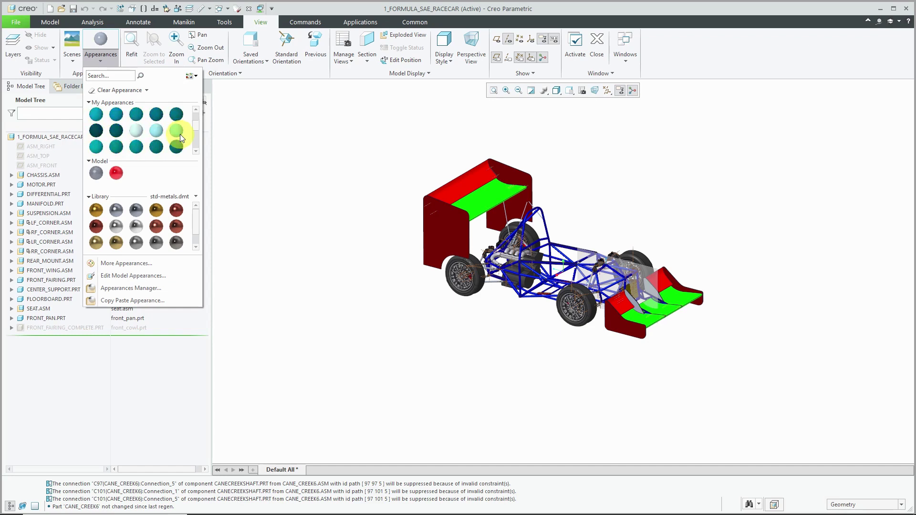